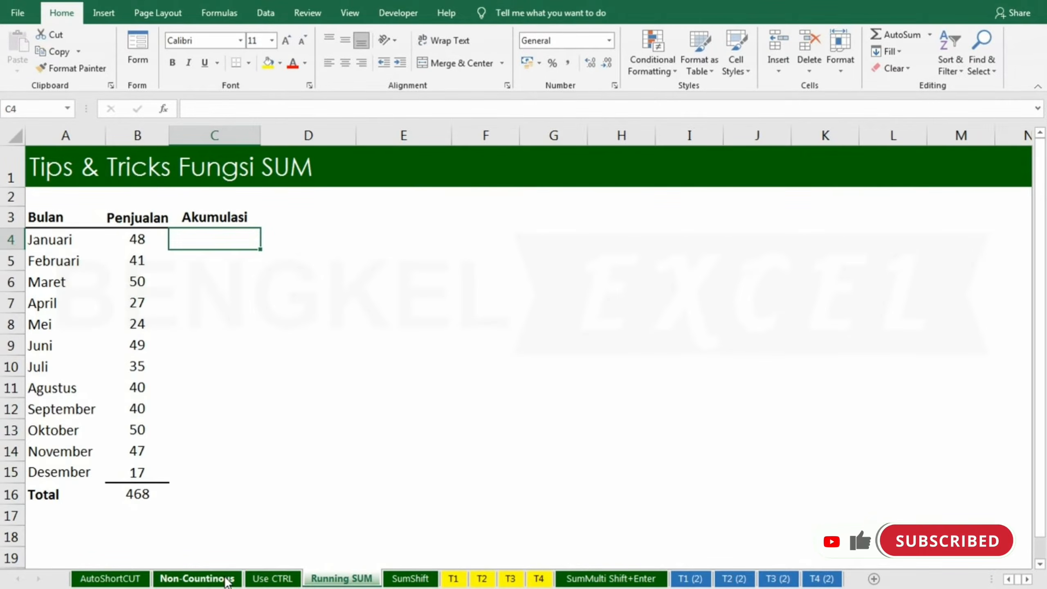
Step: Enter the running-total formula =SUM($B$4:B4) in C4, making the first B4 reference absolute
text(=sum)
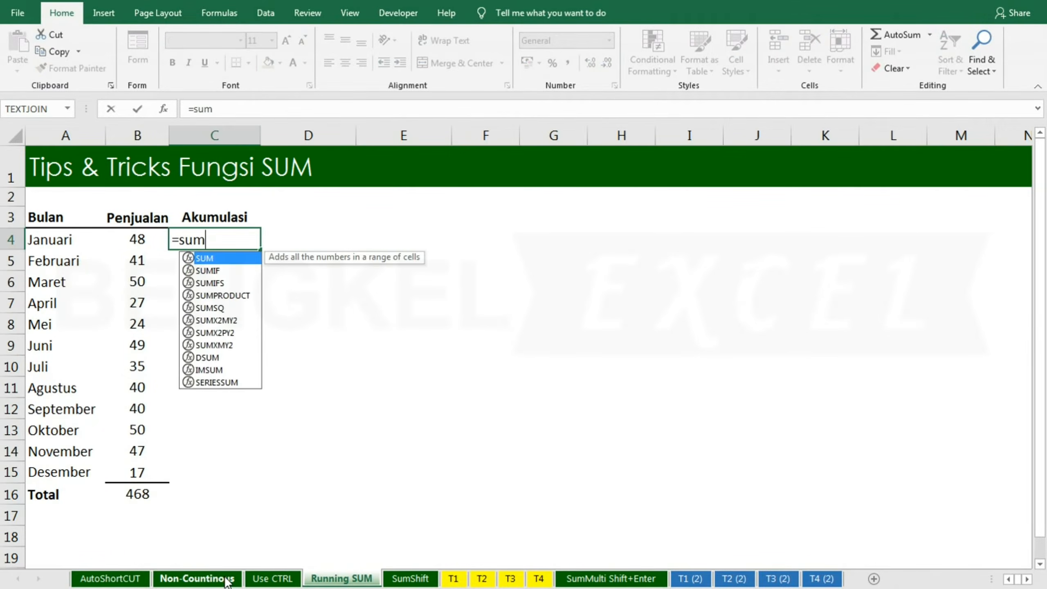
key(Tab)
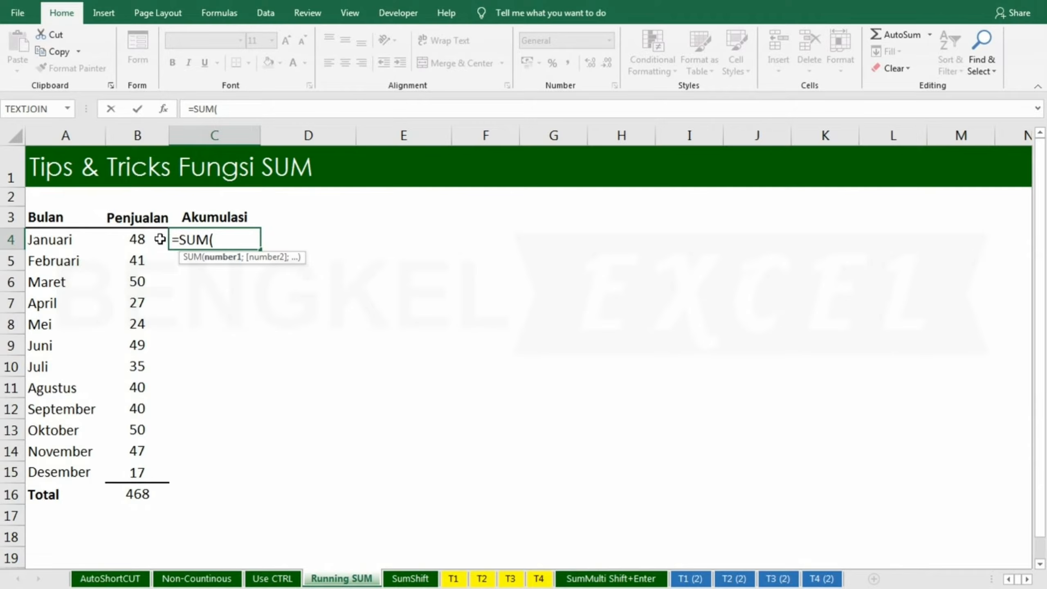
click(138, 240)
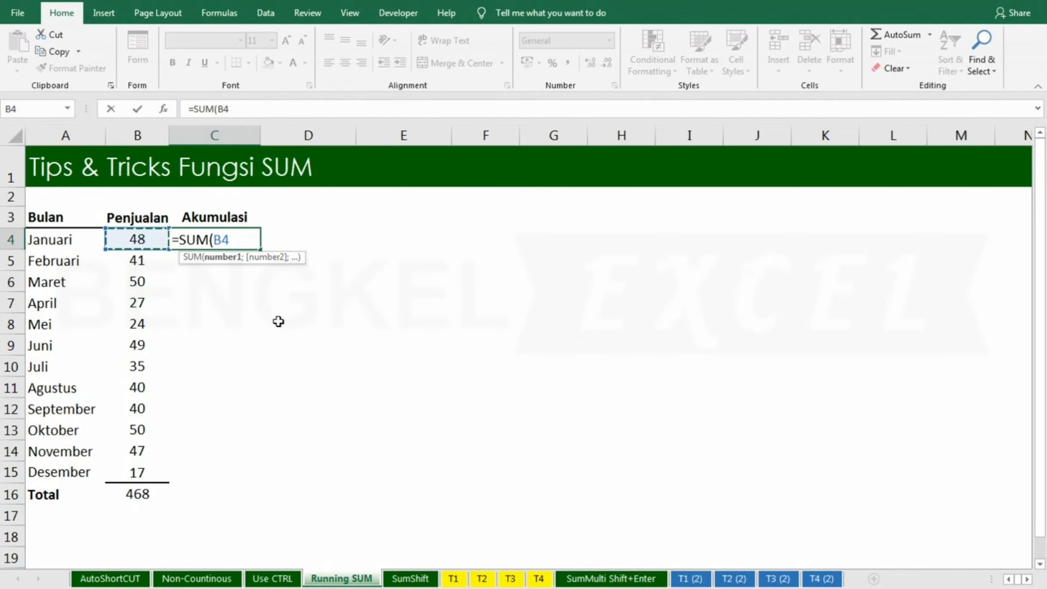
text(:B4))
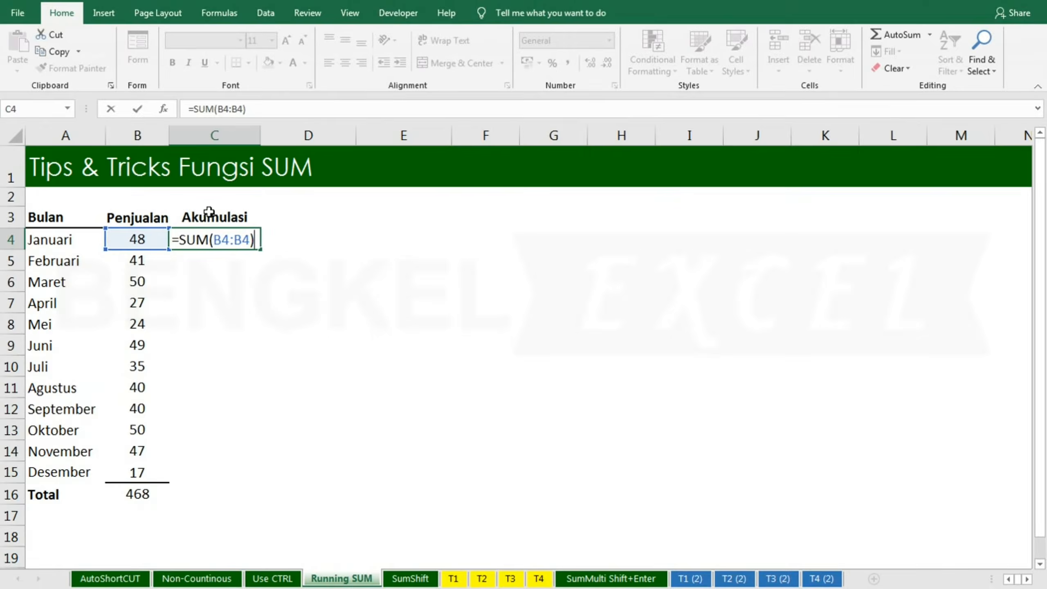
drag(230, 239, 213, 240)
key(F4)
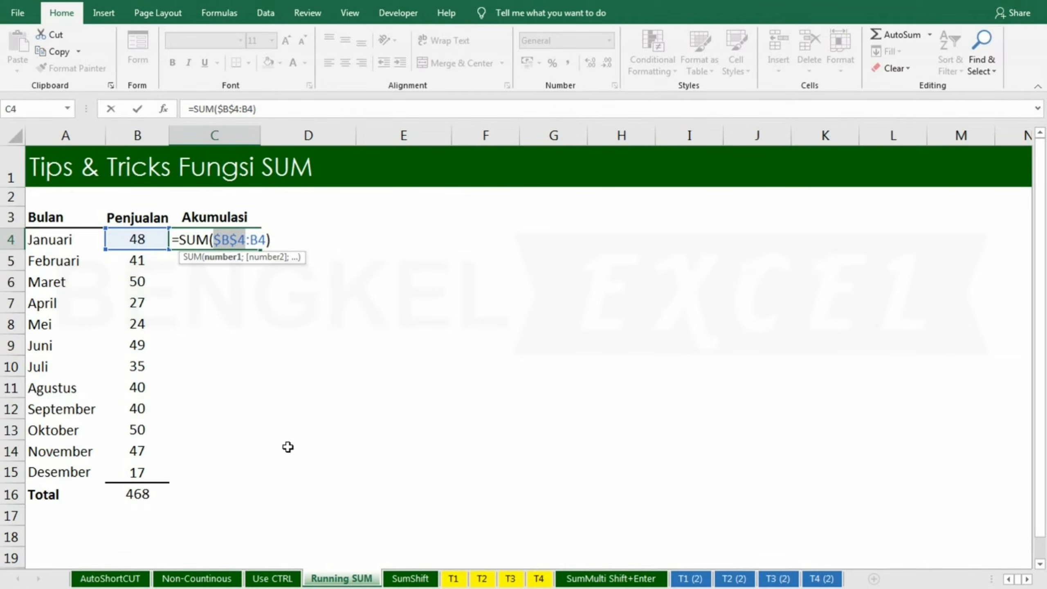
key(Return)
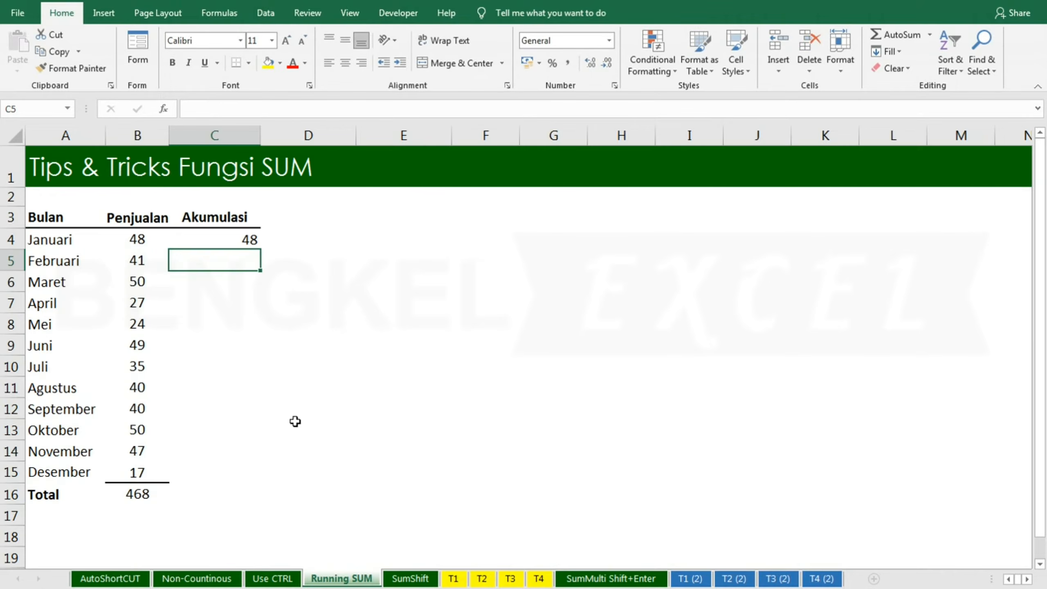
Step: Fill the running-total formula from C4 down through C15
click(252, 239)
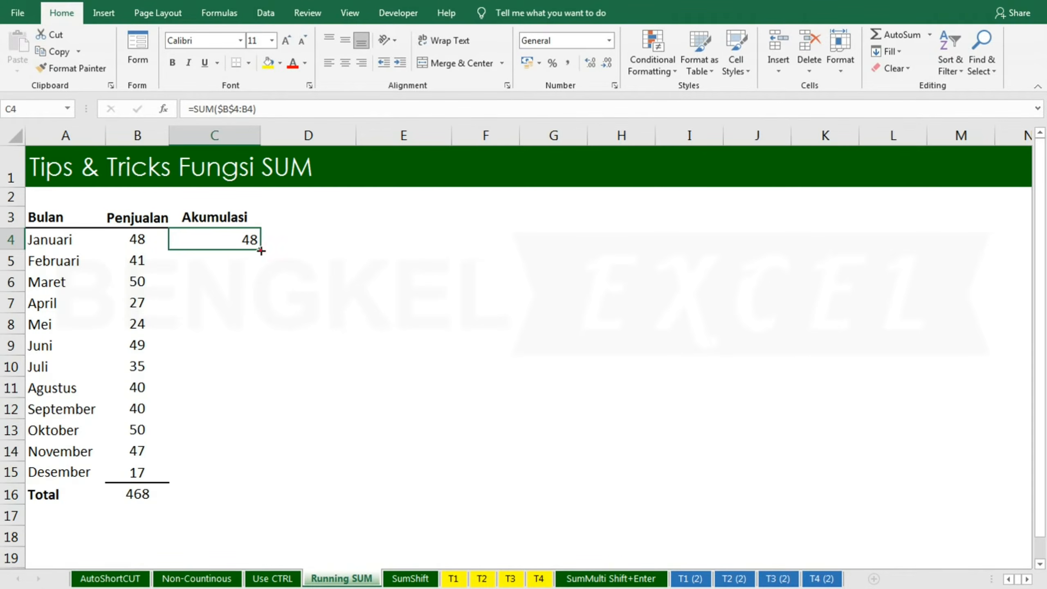
drag(260, 250, 260, 482)
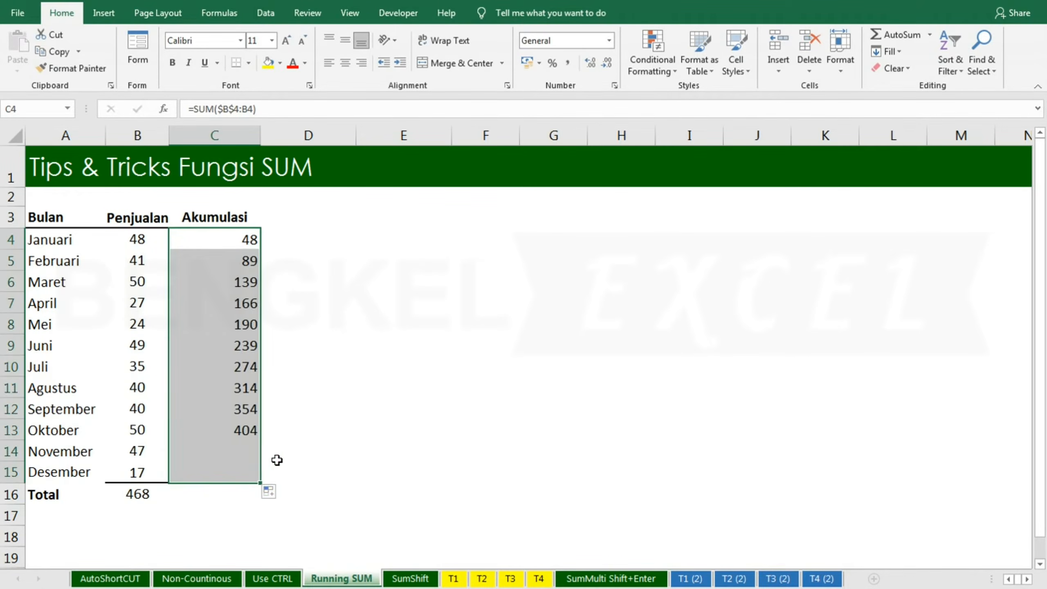
click(274, 457)
click(214, 471)
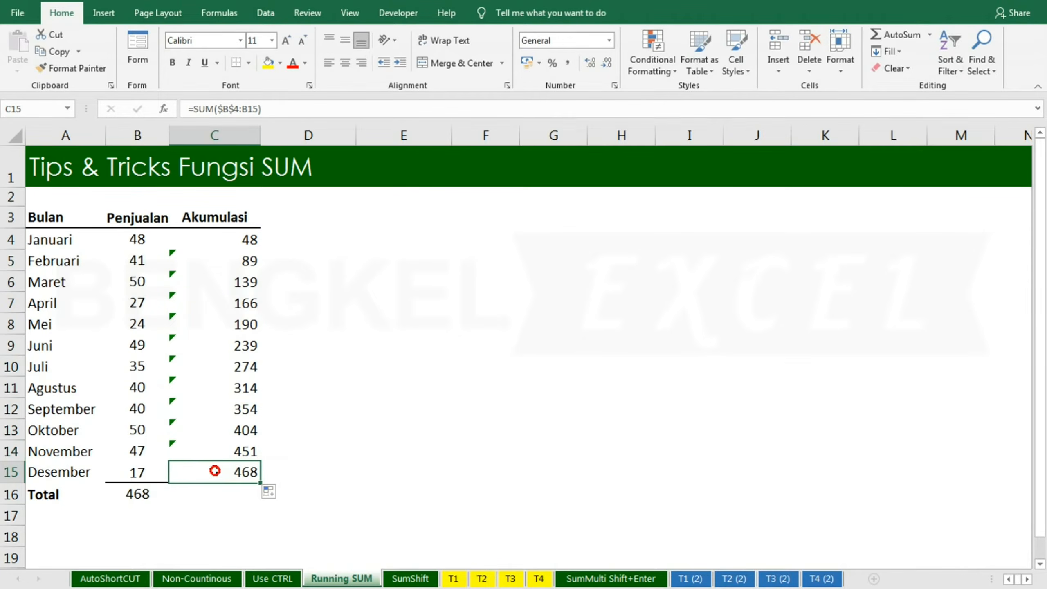
Step: Ignore the formula-omits-adjacent-cells error flagged on the filled cells C5 to C14
click(130, 494)
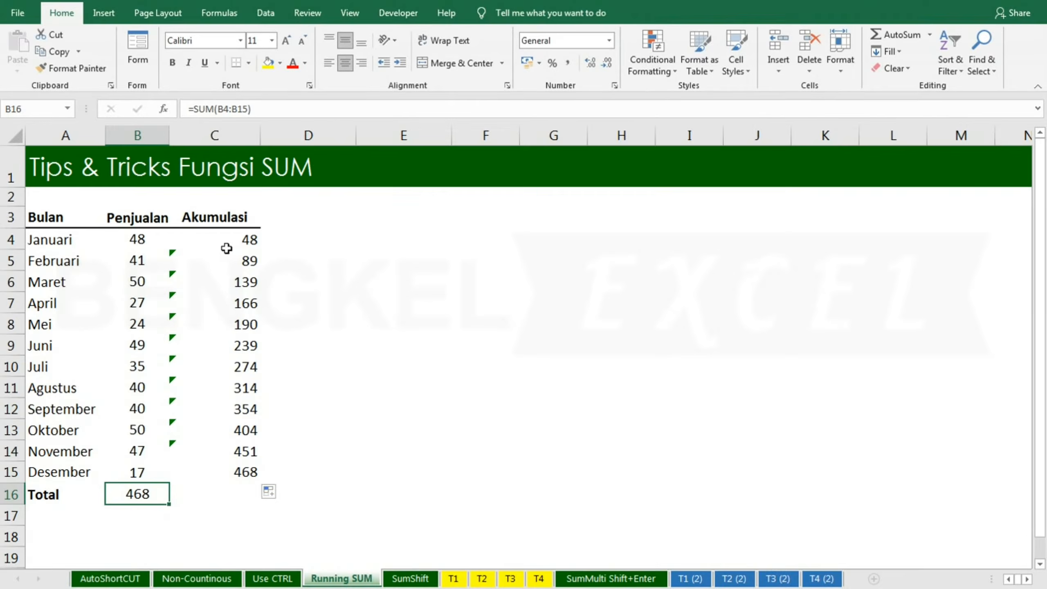
drag(202, 254, 215, 446)
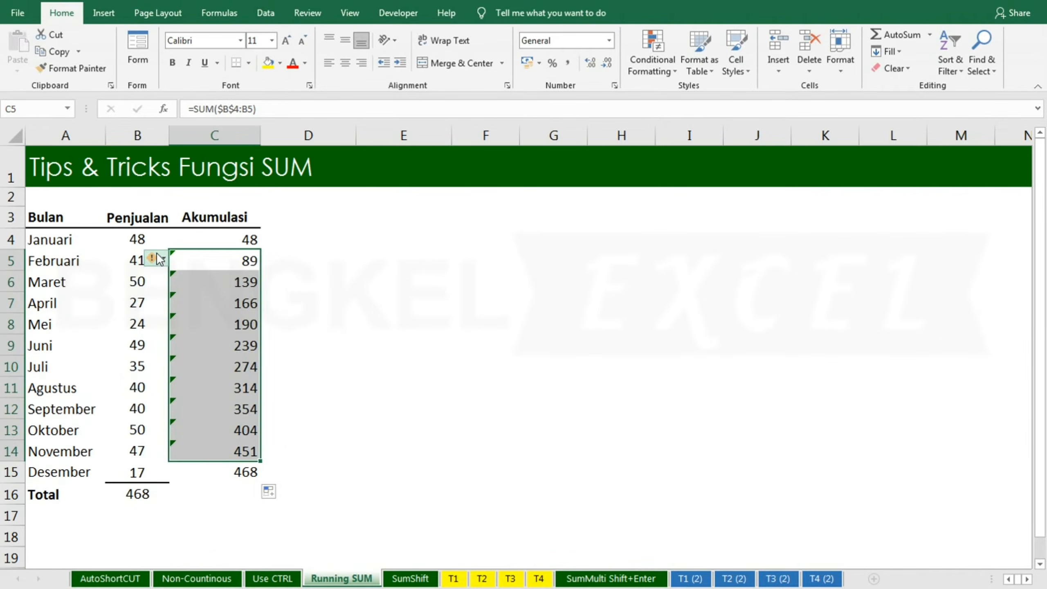
click(153, 258)
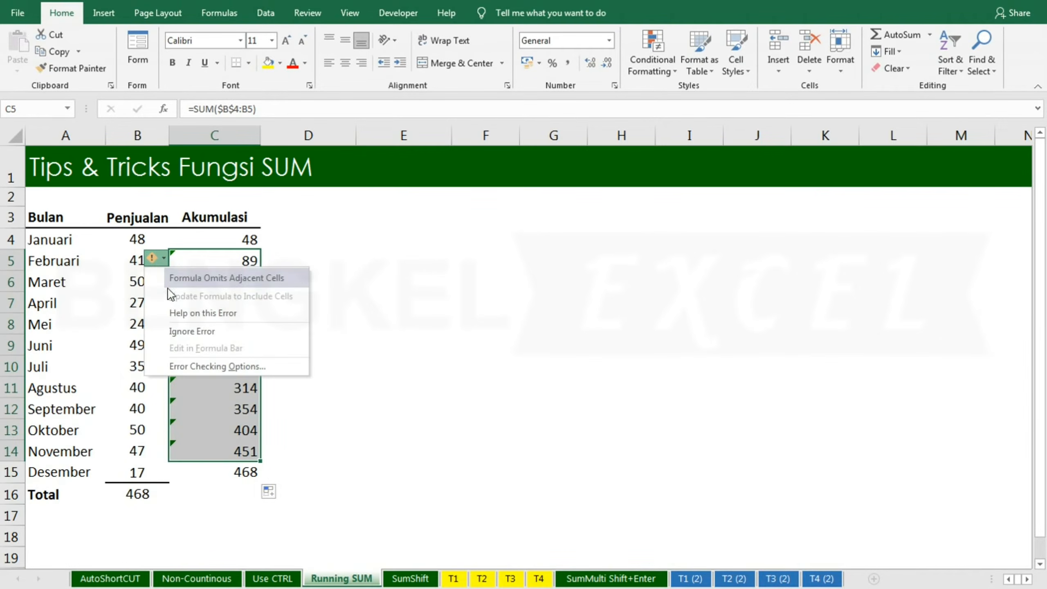
click(188, 331)
click(330, 346)
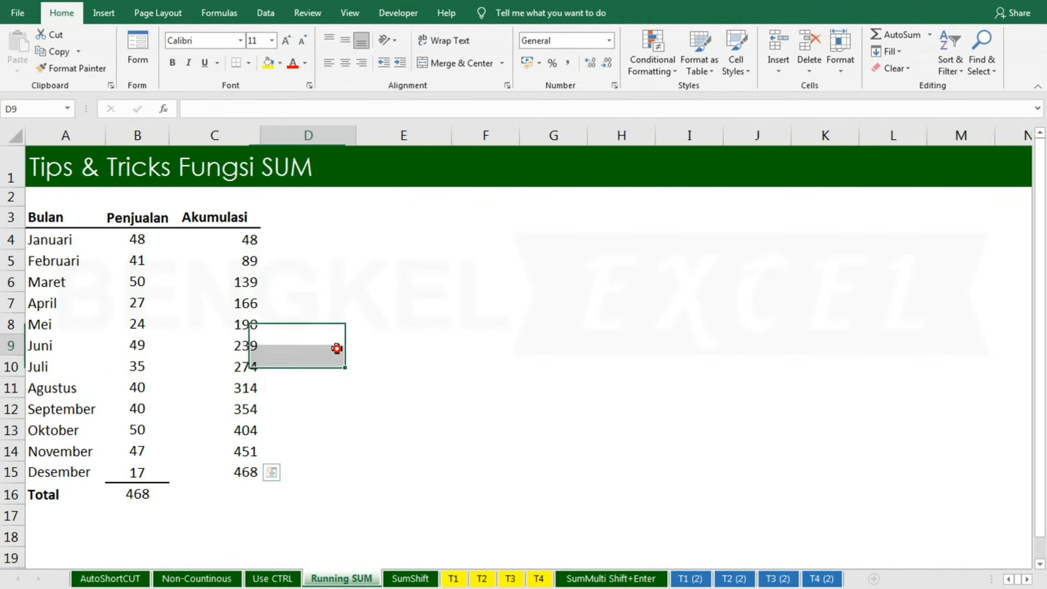
Step: Switch to the SumShift sheet and examine the tables on sheets T1 through T4
click(258, 488)
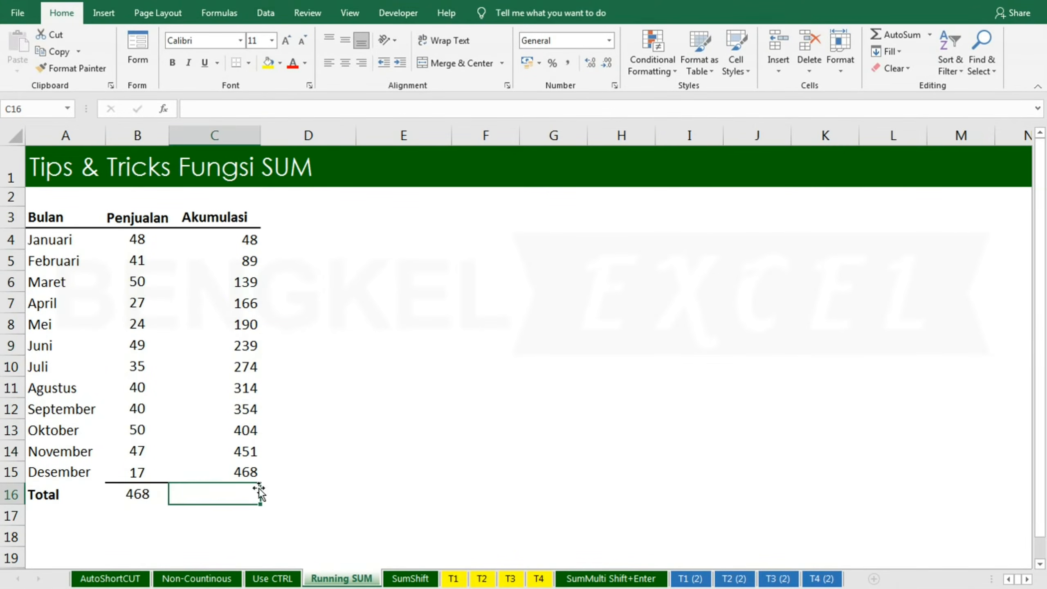
click(410, 580)
click(329, 378)
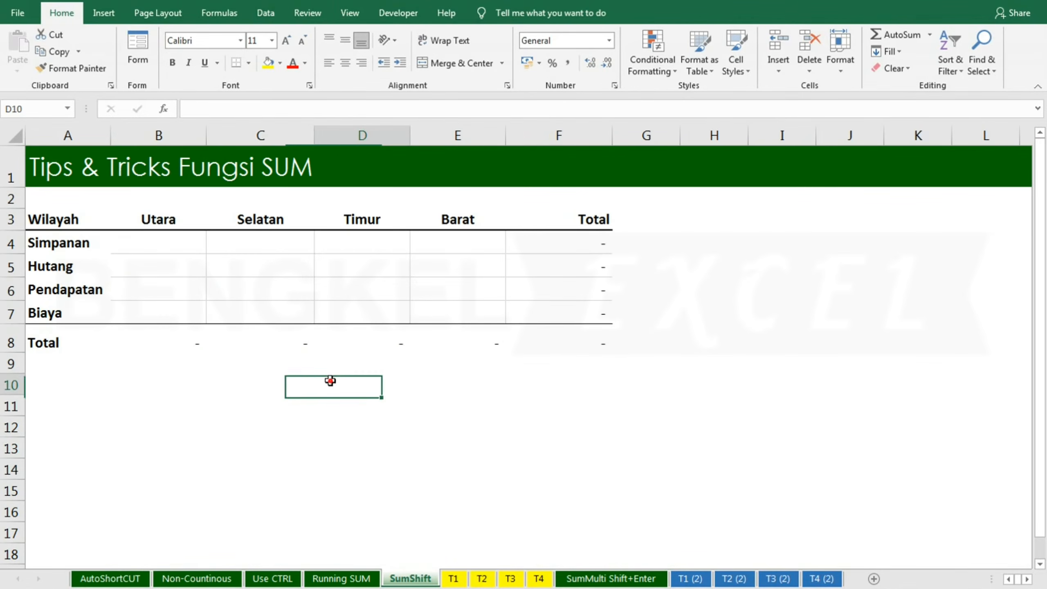
click(213, 332)
click(176, 247)
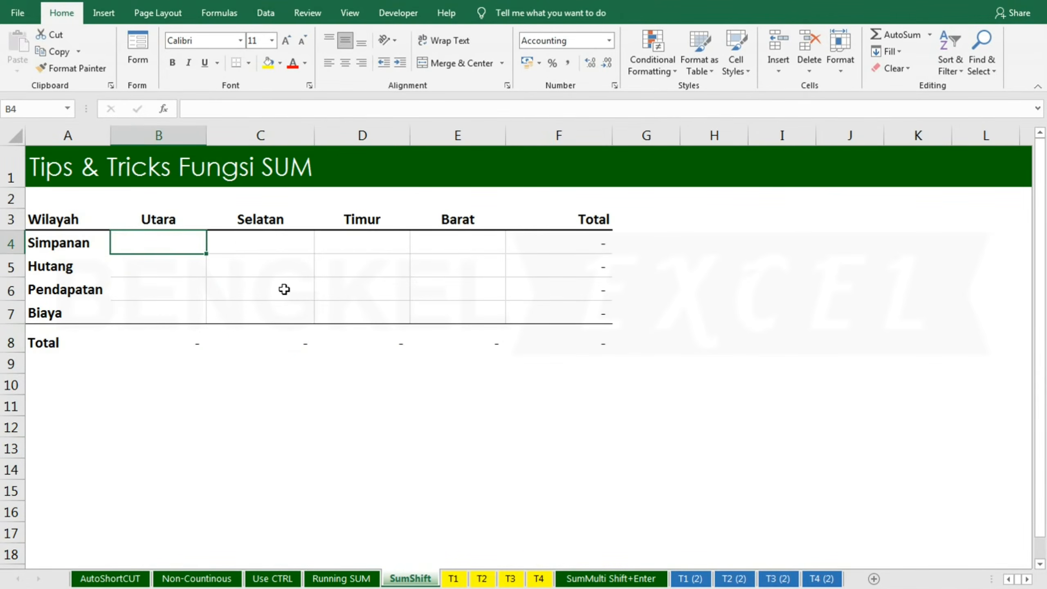
click(232, 241)
click(162, 242)
click(453, 578)
click(482, 578)
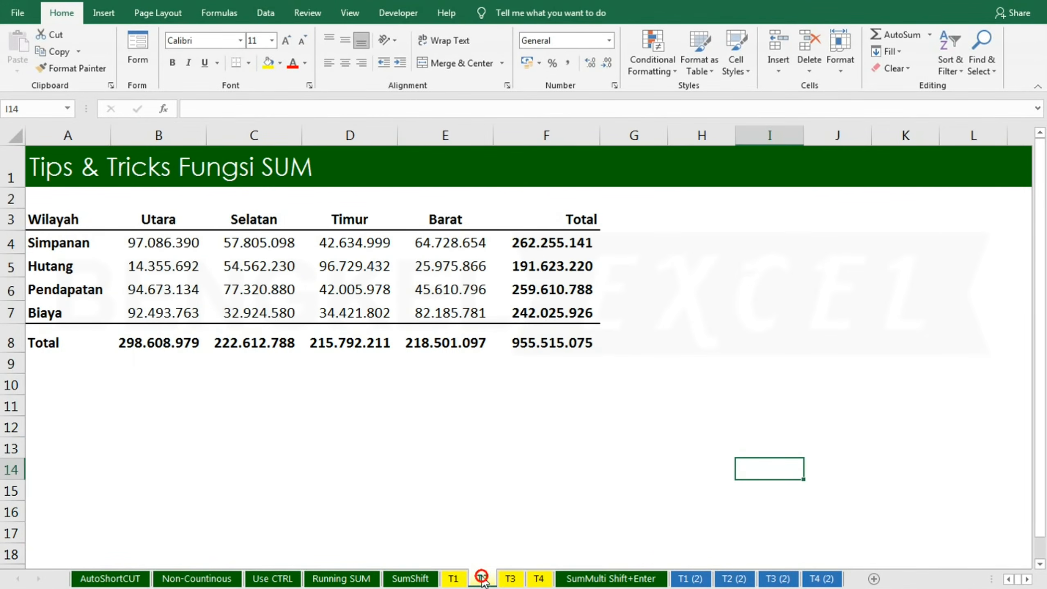
click(510, 578)
click(538, 579)
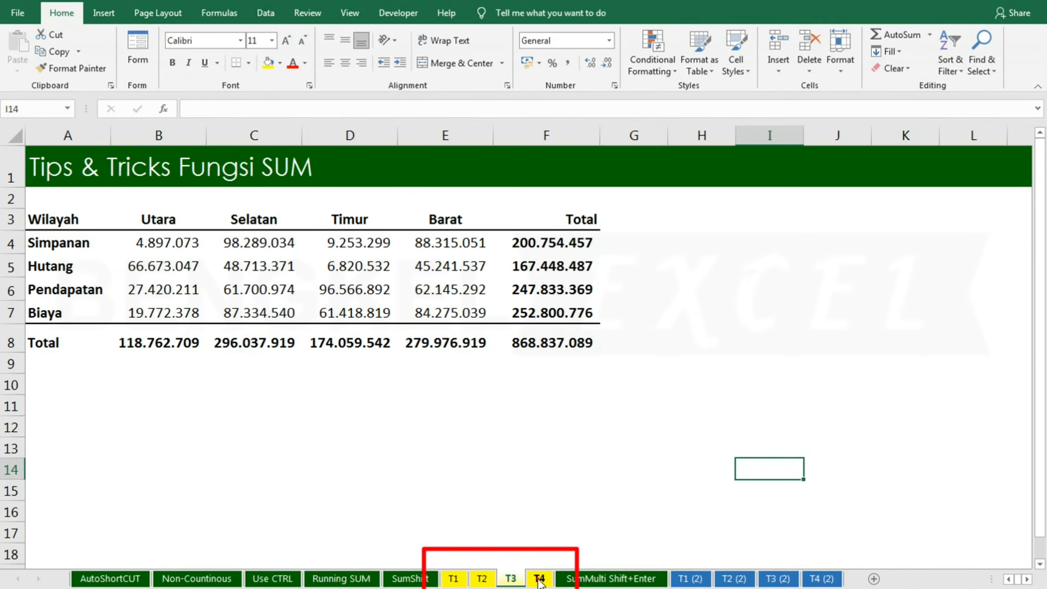
click(413, 578)
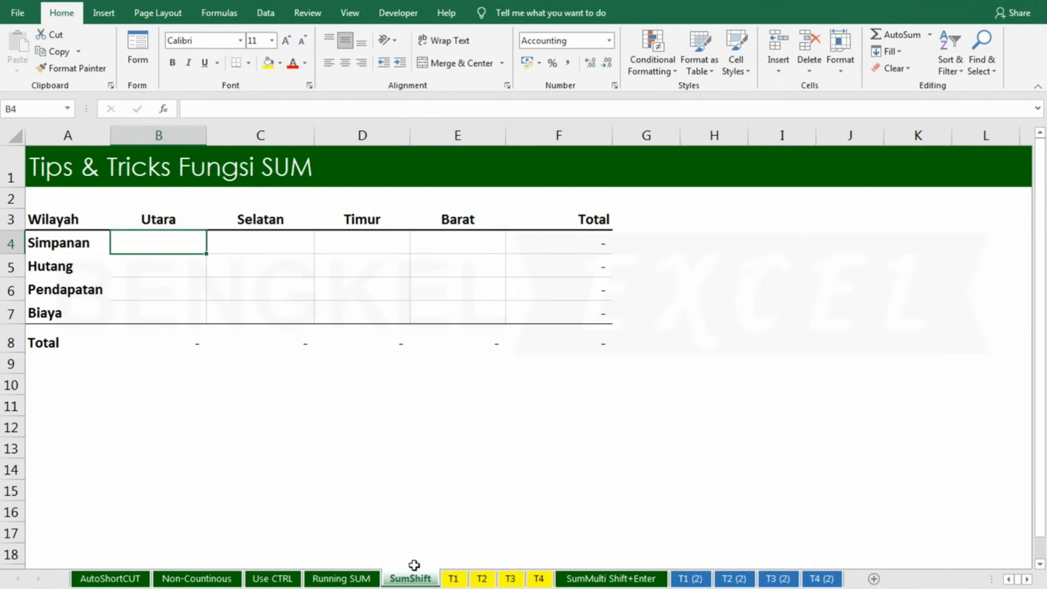
Step: Enter a 3D sum =SUM('T1:T4'!B4) in B4 of the SumShift sheet, spanning sheets T1 to T4
click(153, 232)
text(=)
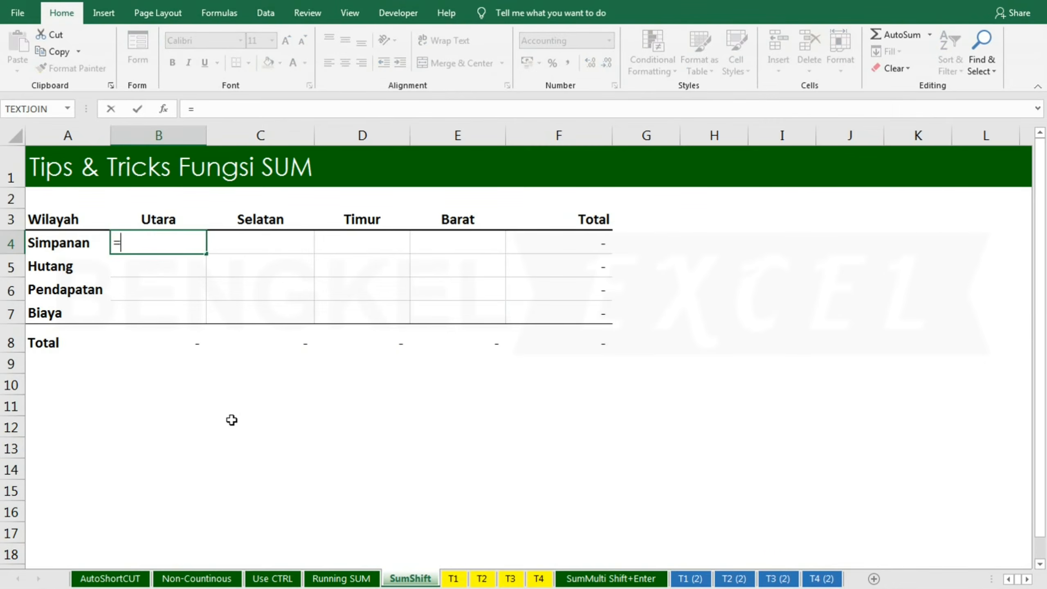
text(sum)
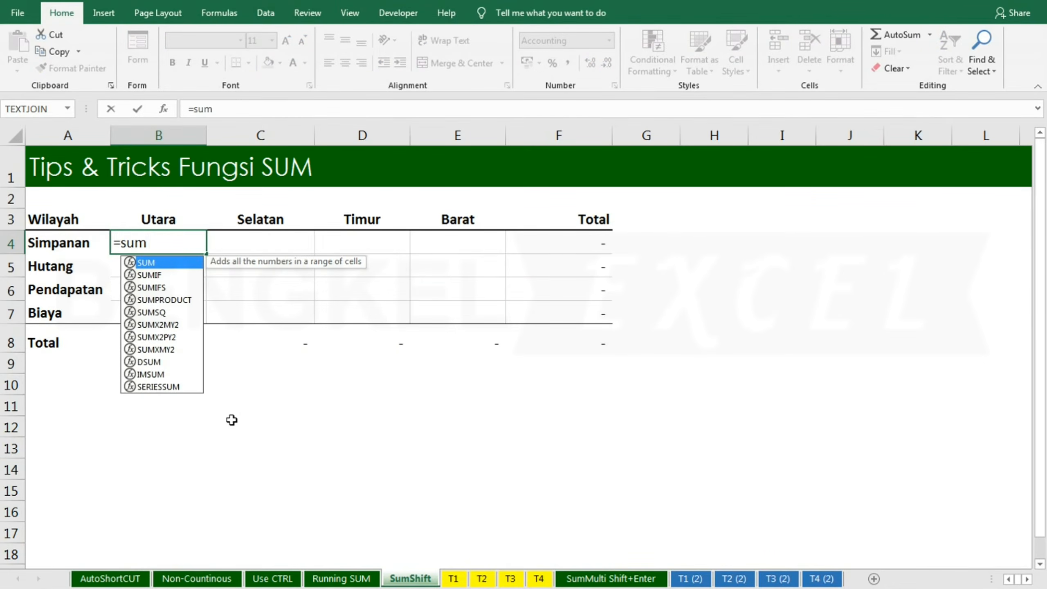
key(Tab)
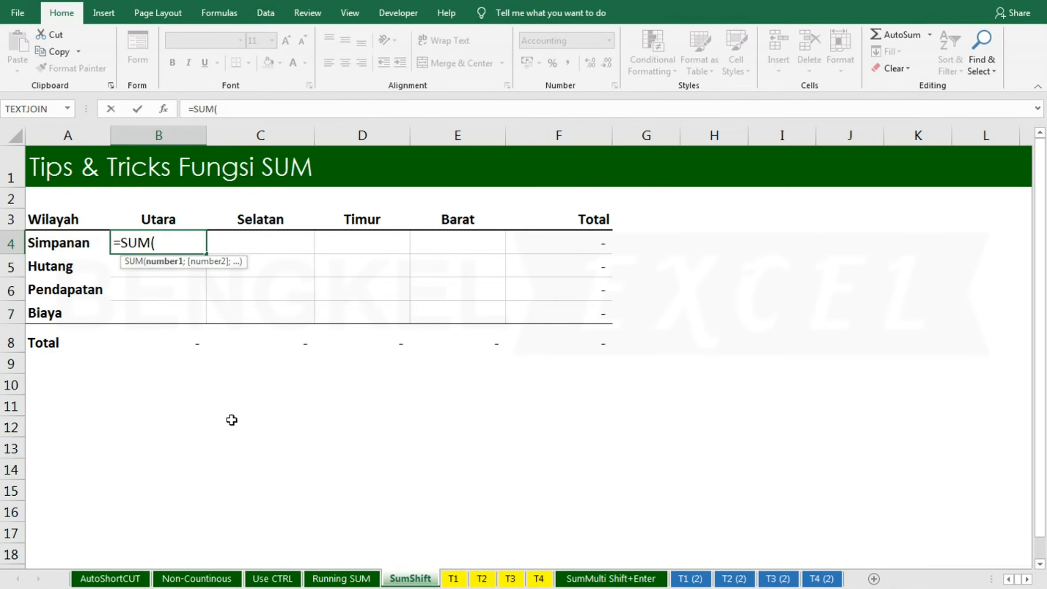
click(453, 578)
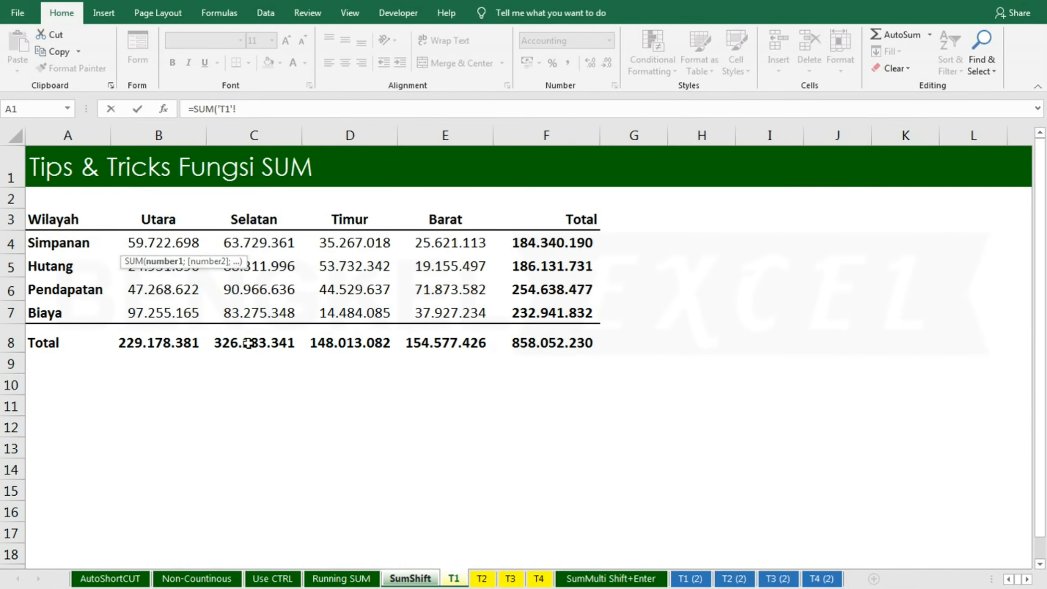
click(176, 243)
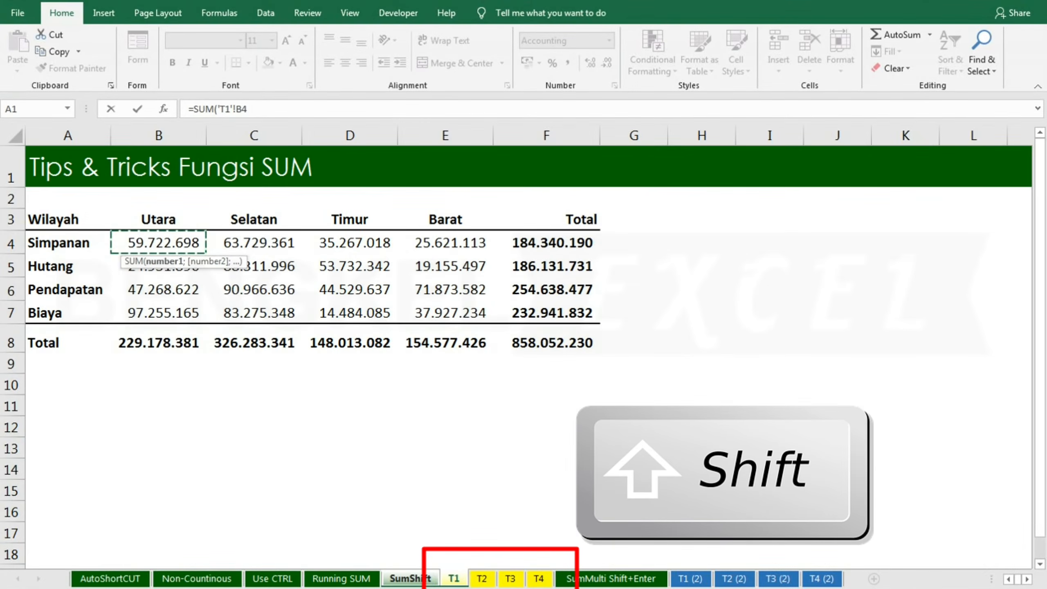
shift+click(539, 578)
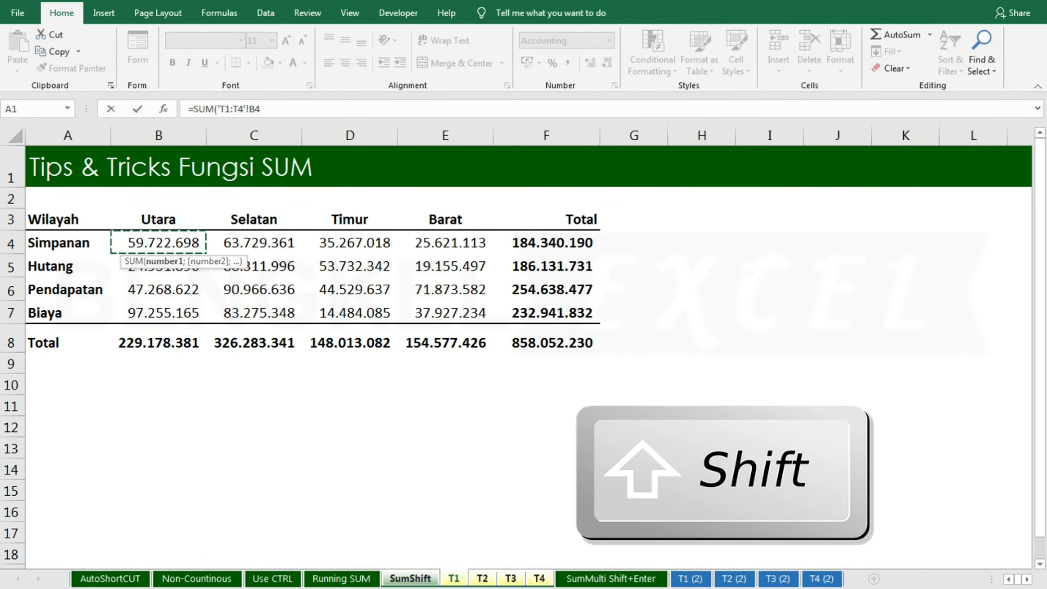
text())
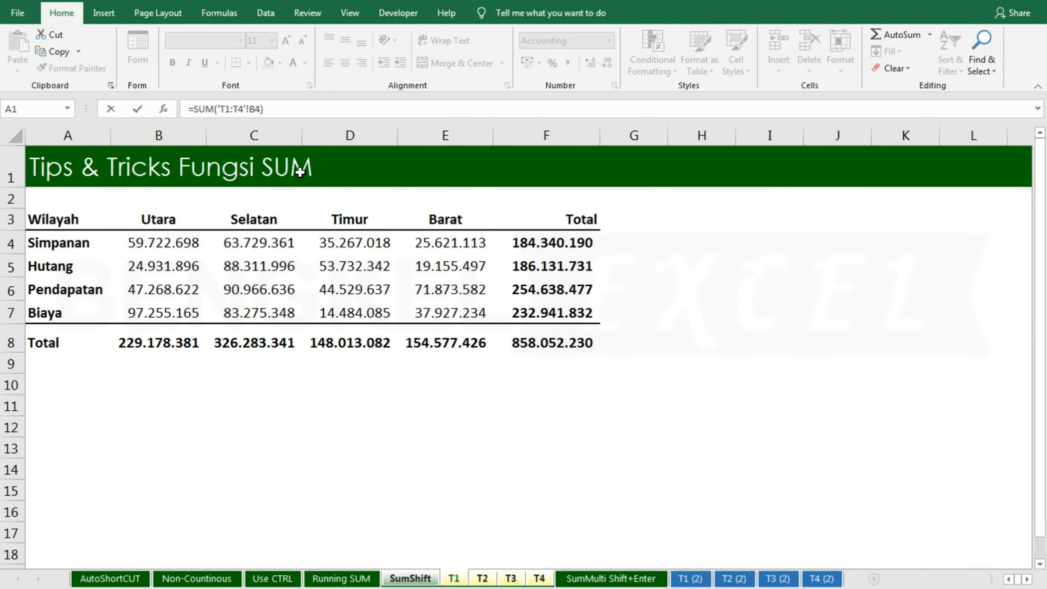
key(Return)
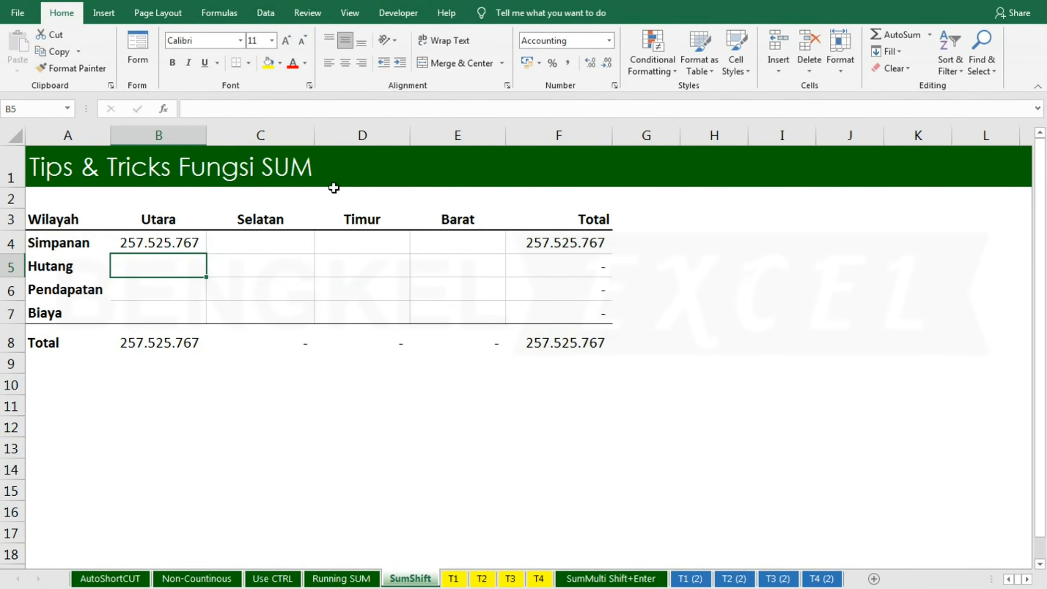
Step: Inspect the formulas in B4 and in the Total row cells of the SumShift sheet
click(153, 244)
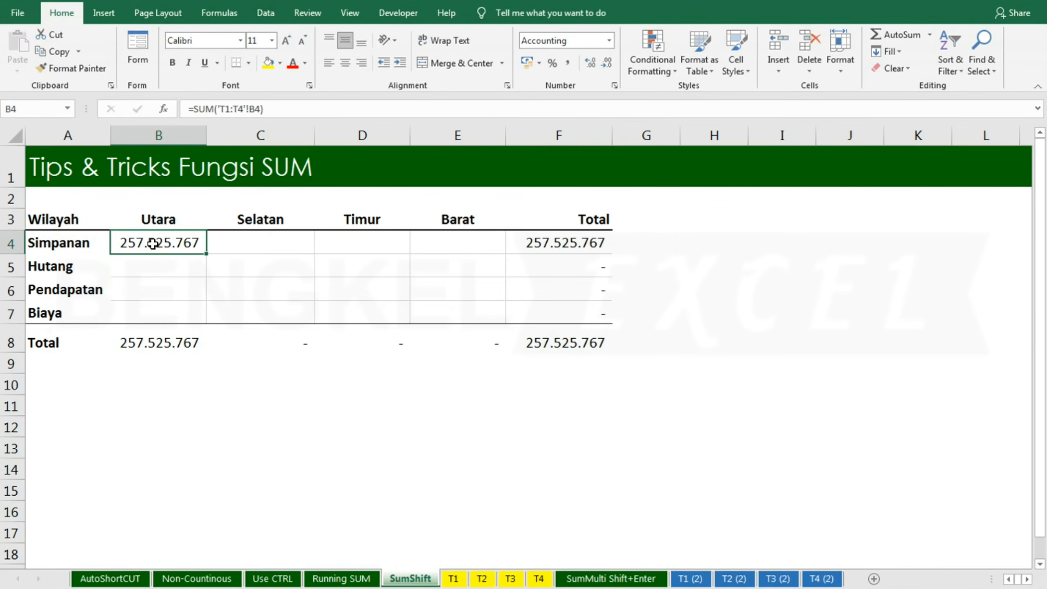
click(179, 340)
click(175, 242)
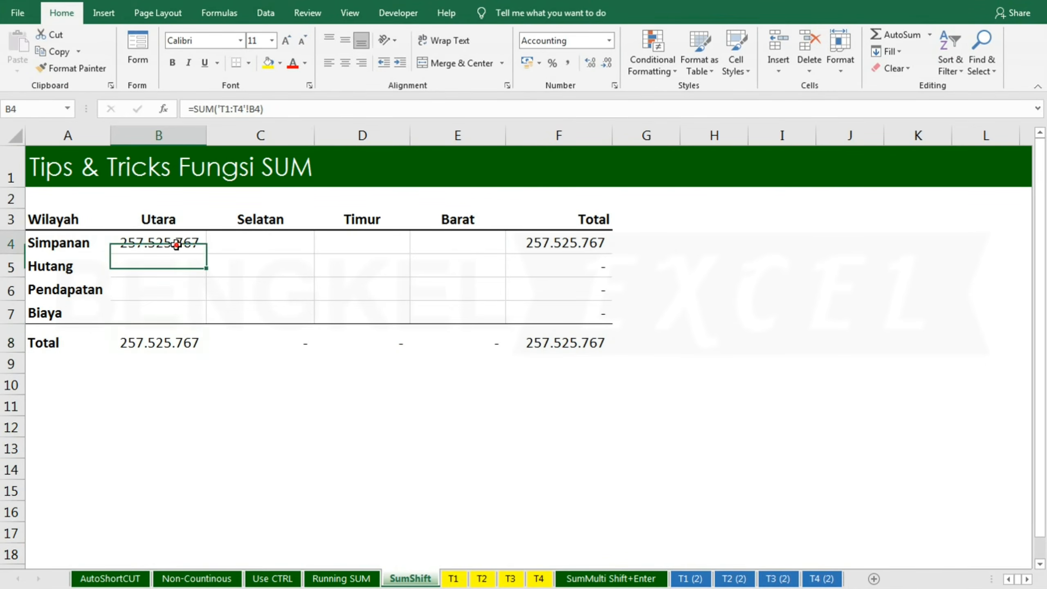
click(170, 338)
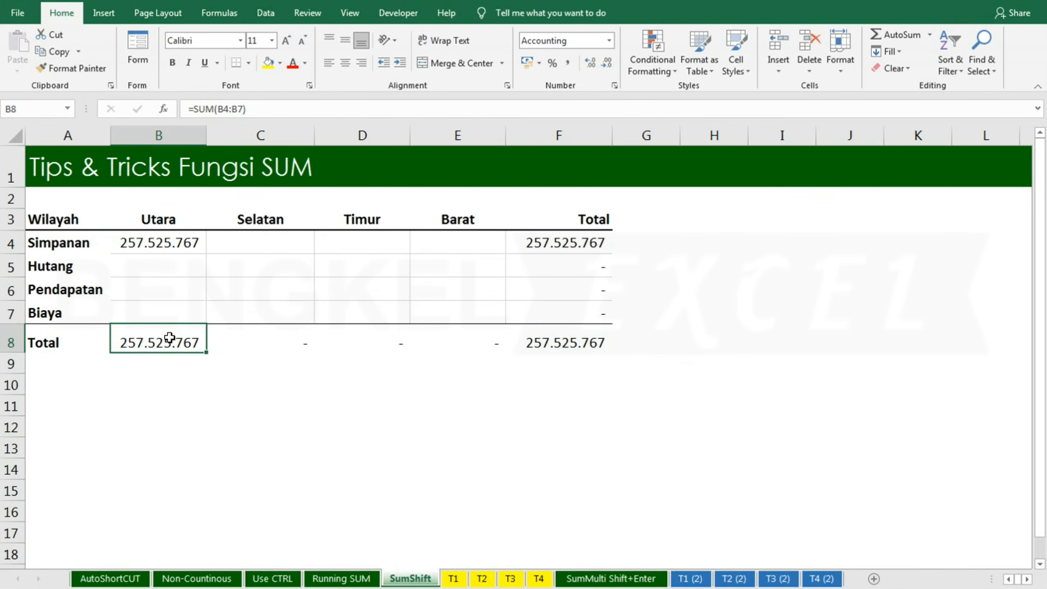
click(264, 338)
click(342, 359)
click(472, 336)
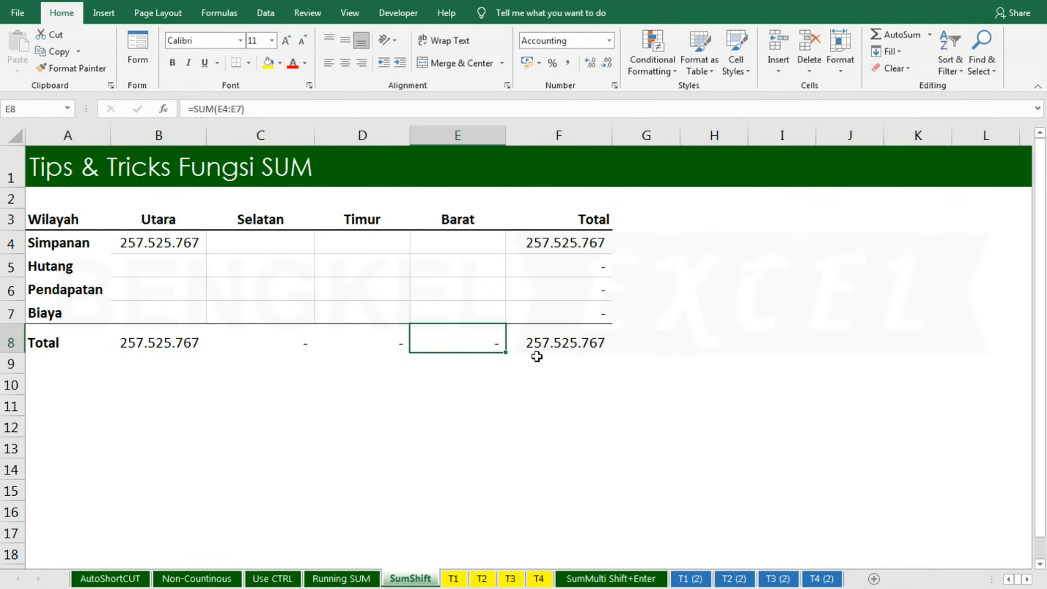
click(159, 240)
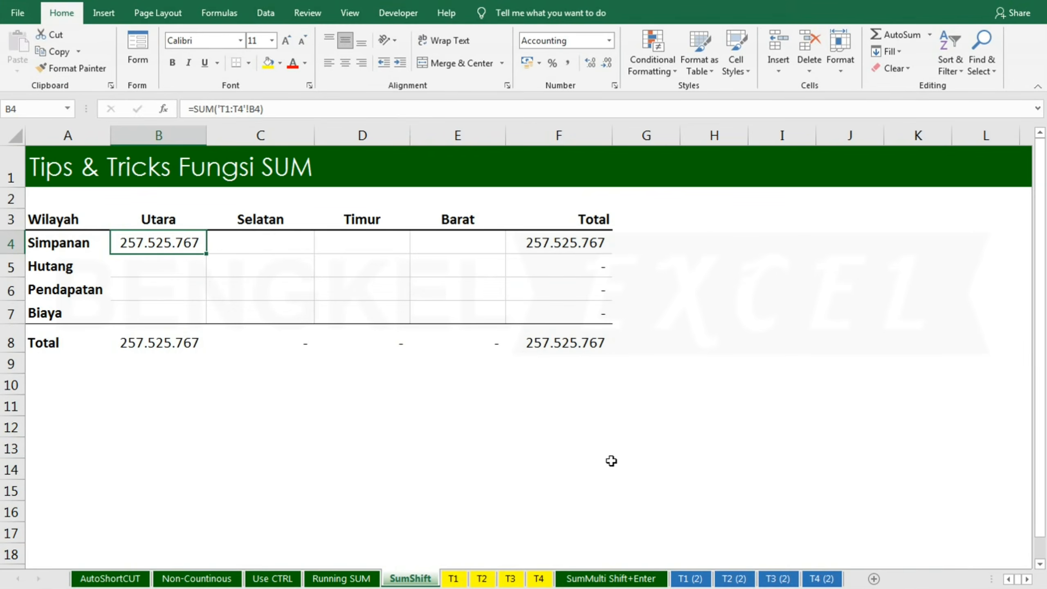
click(574, 344)
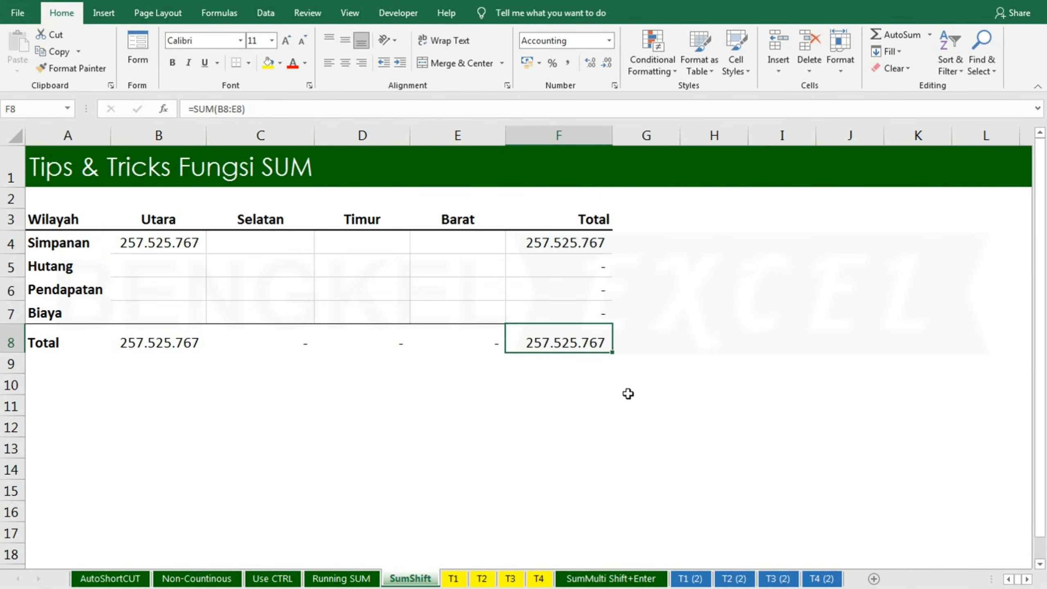
Step: On the SumMulti Shift+Enter sheet, enter =SUM('T1 (2):T4 (2)'!B4) into all of B4:E7 at once
click(617, 579)
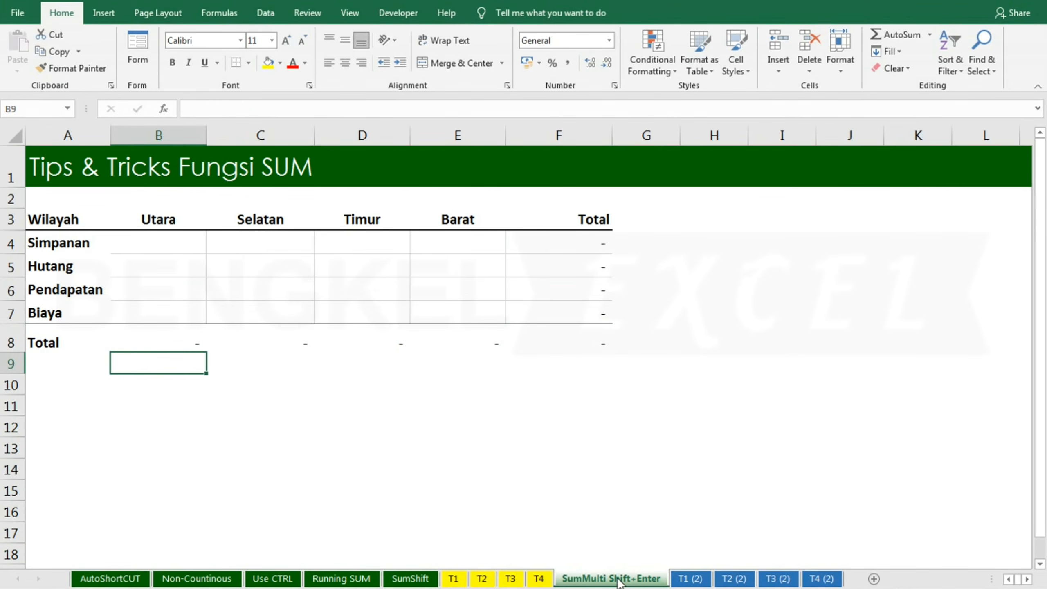
click(148, 237)
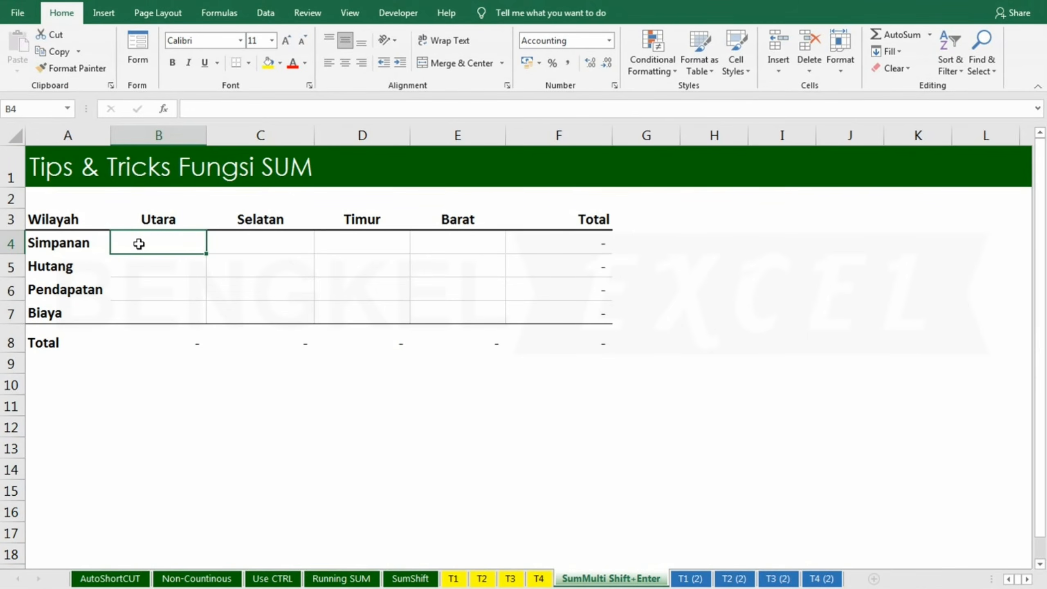
drag(139, 244, 455, 311)
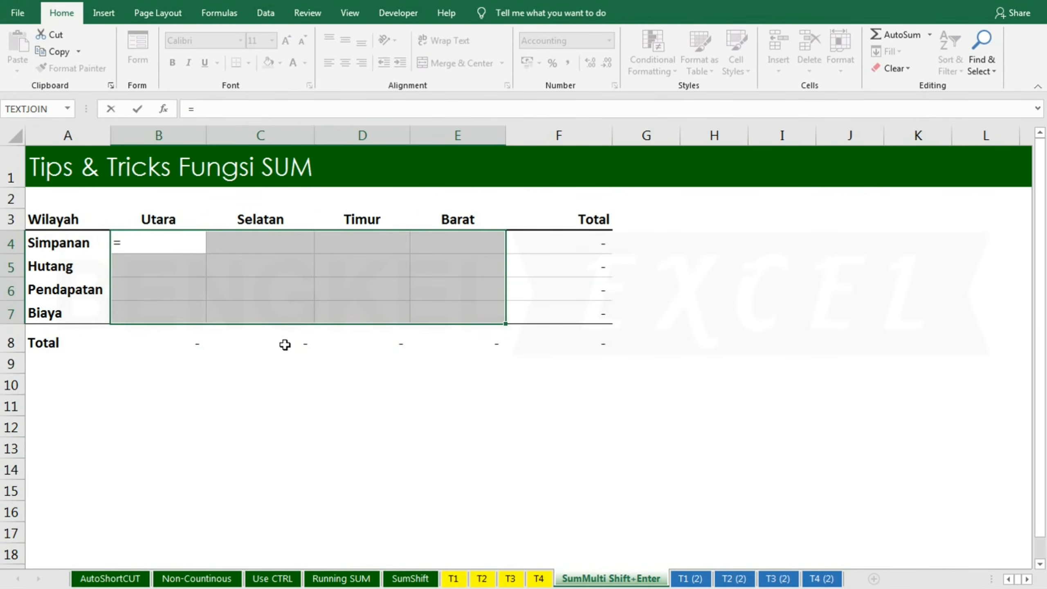
text(sum)
key(Tab)
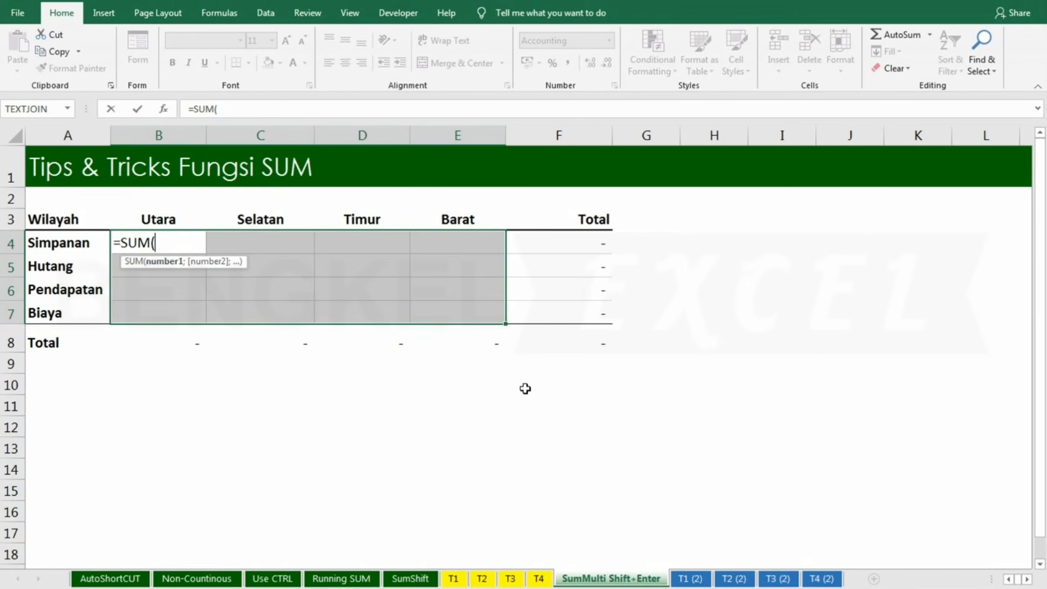
click(694, 578)
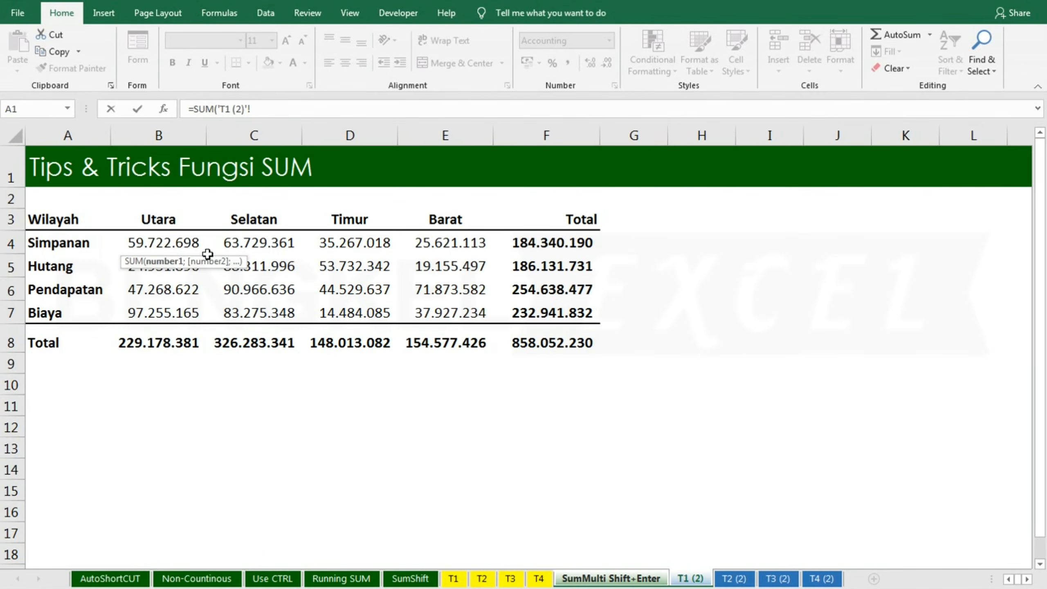
click(157, 241)
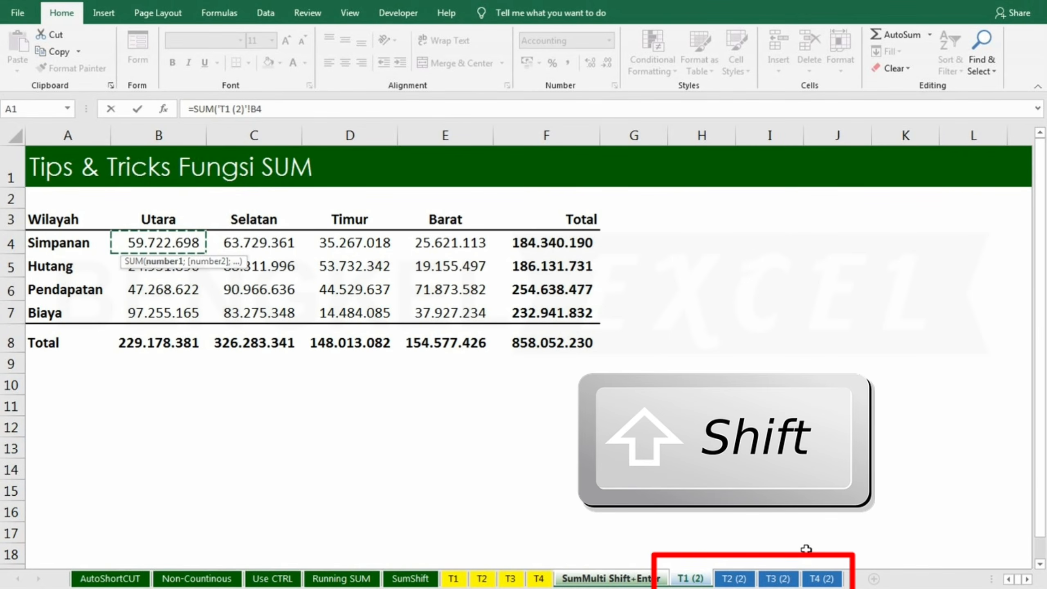
shift+click(821, 577)
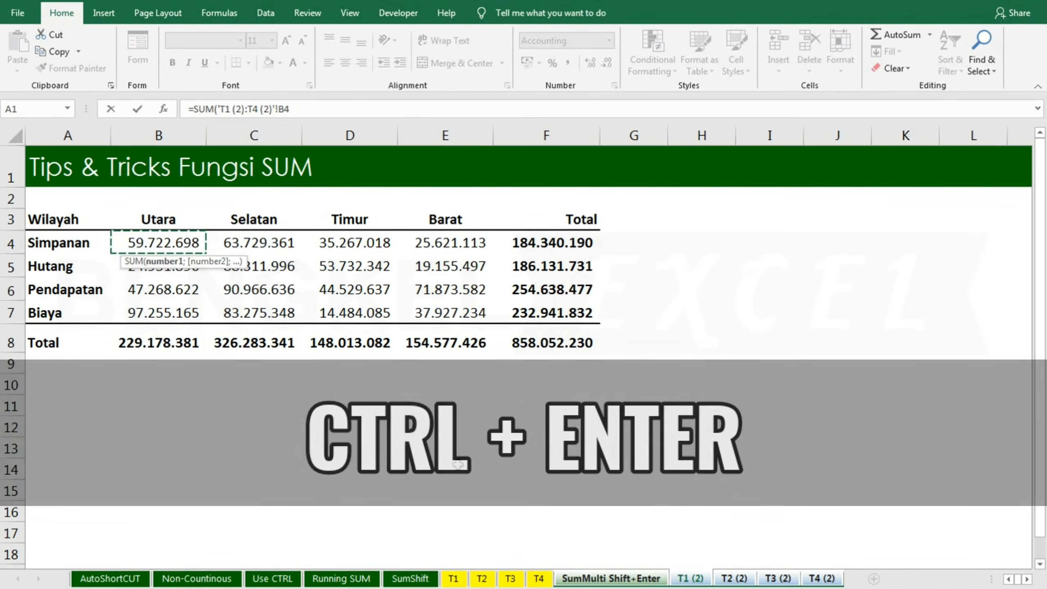
key(ctrl+Return)
Step: Inspect the formulas in several filled cells across B4 to E7 of the SumMulti Shift+Enter sheet
click(469, 408)
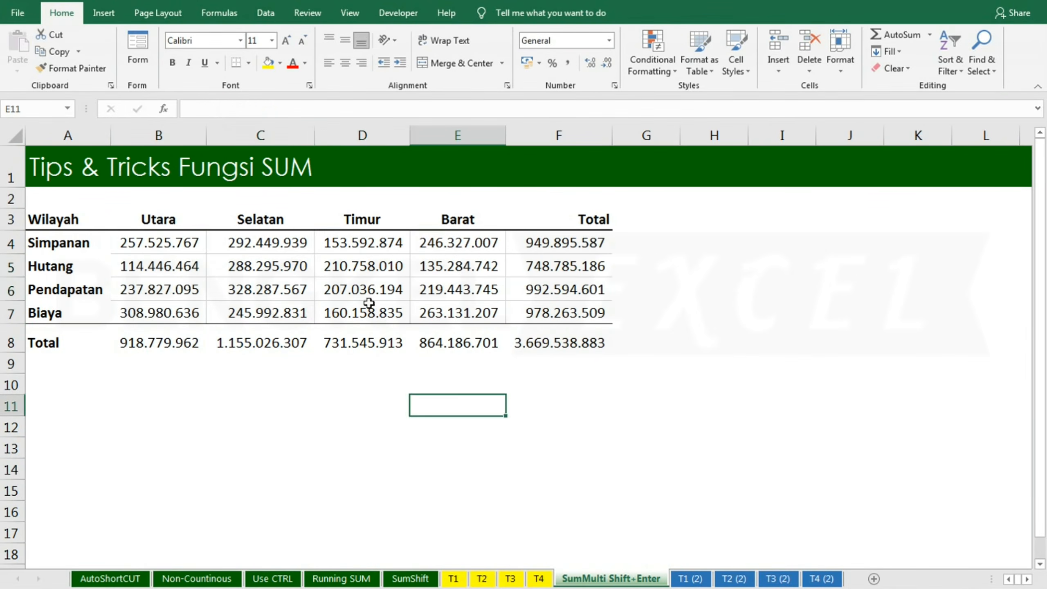
click(365, 294)
click(205, 290)
click(194, 313)
click(373, 313)
click(490, 308)
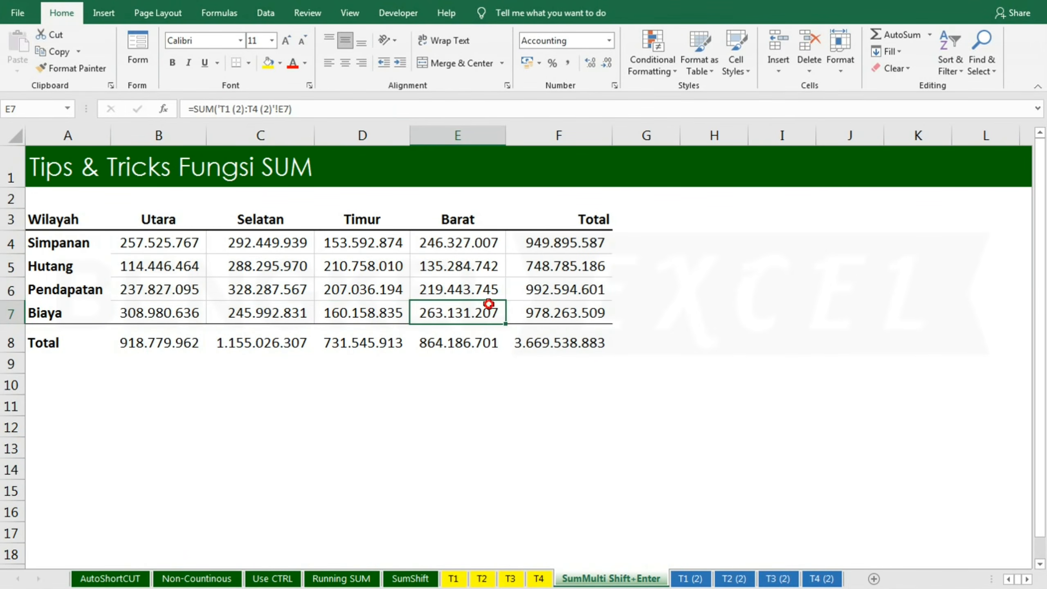
click(594, 314)
click(152, 247)
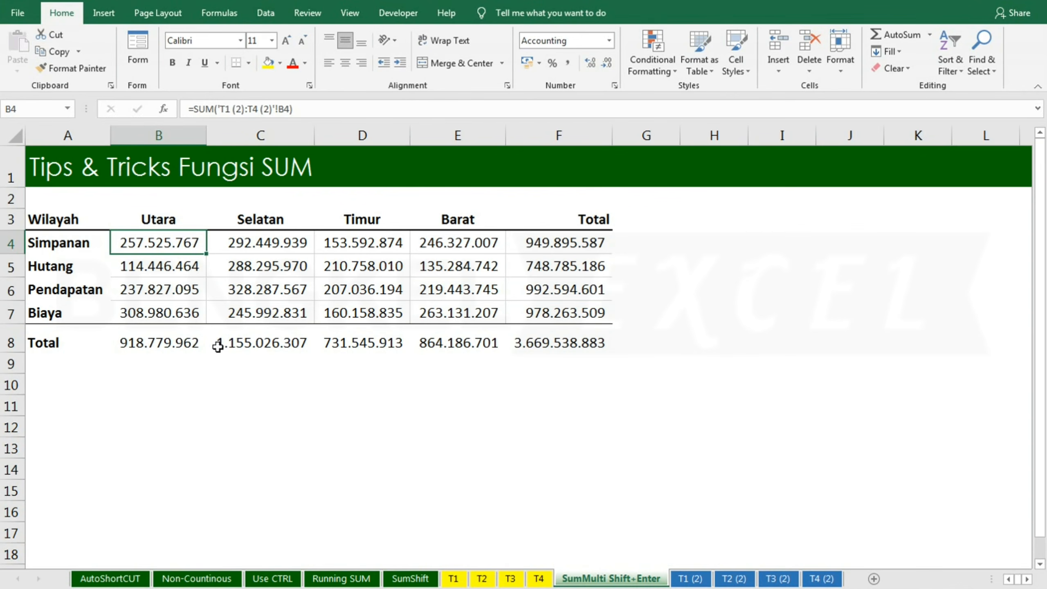
click(453, 475)
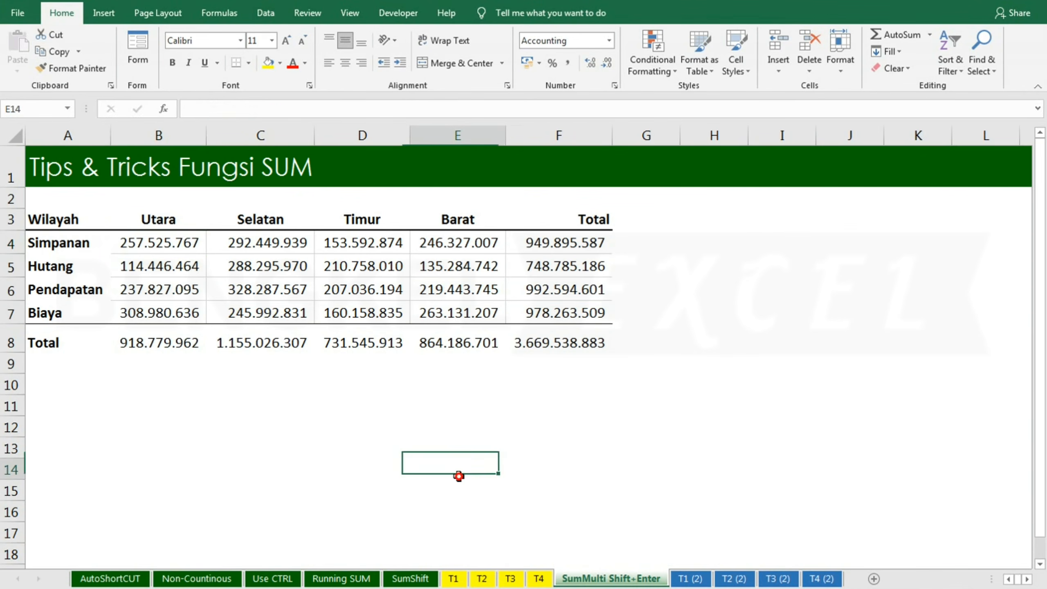
Step: Compare the SumShift sheet's Total formula with the column B formulas on the SumMulti Shift+Enter sheet
click(417, 578)
click(158, 341)
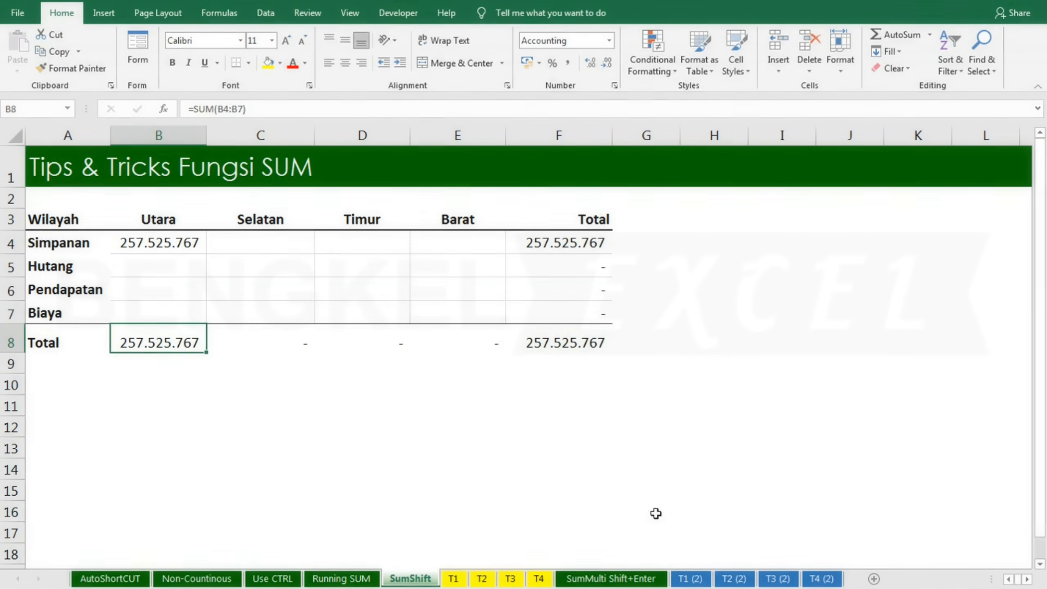
click(610, 579)
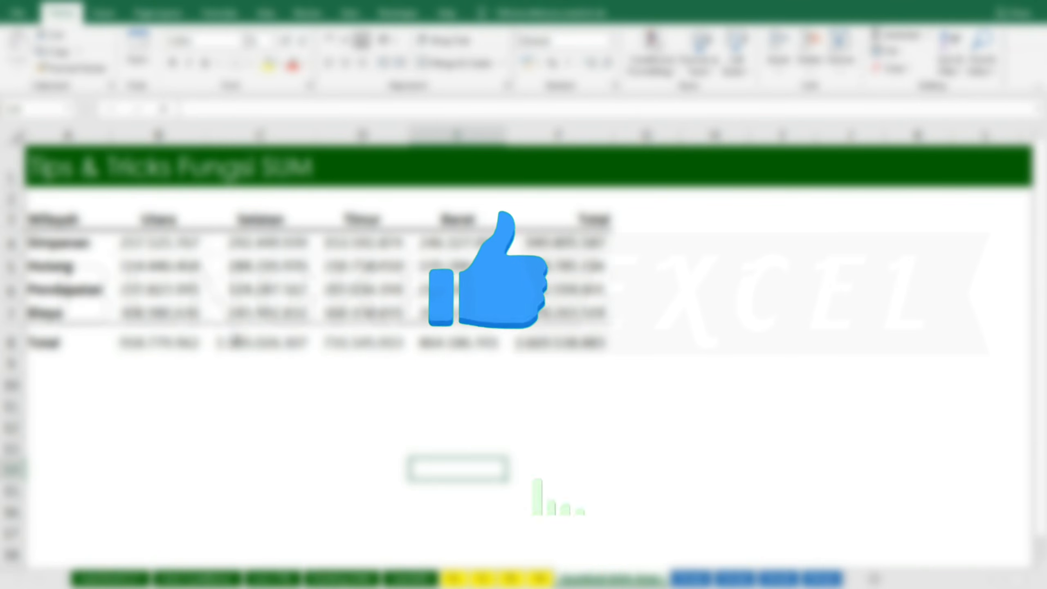
click(144, 272)
click(143, 296)
click(146, 314)
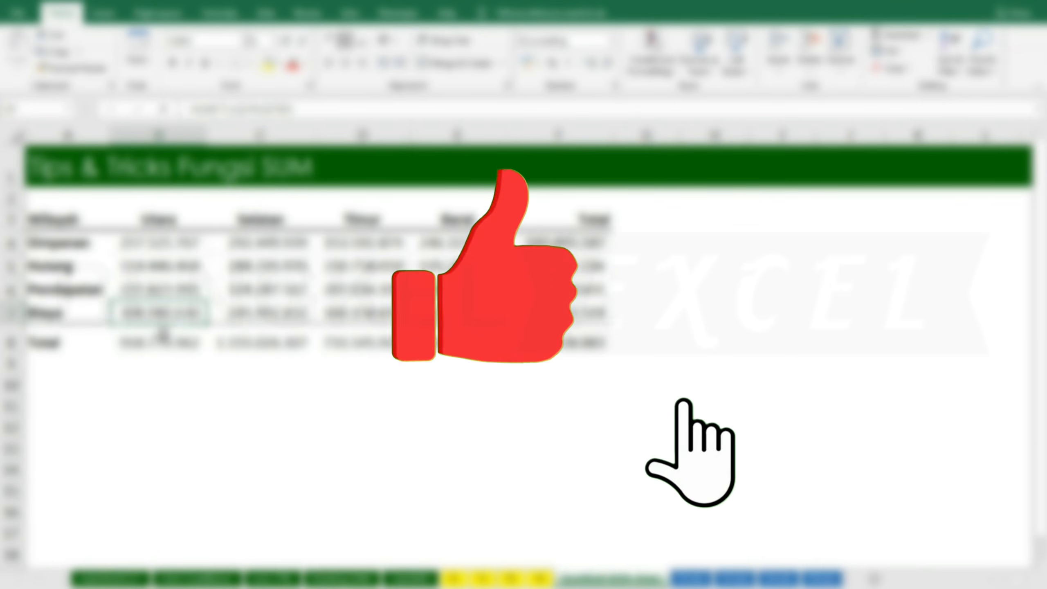
click(133, 247)
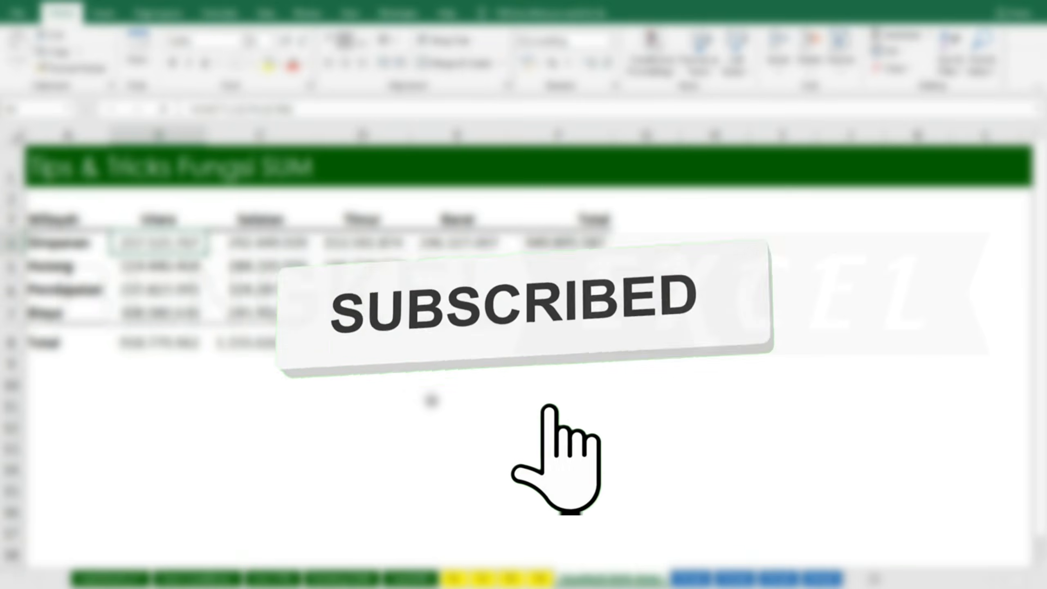